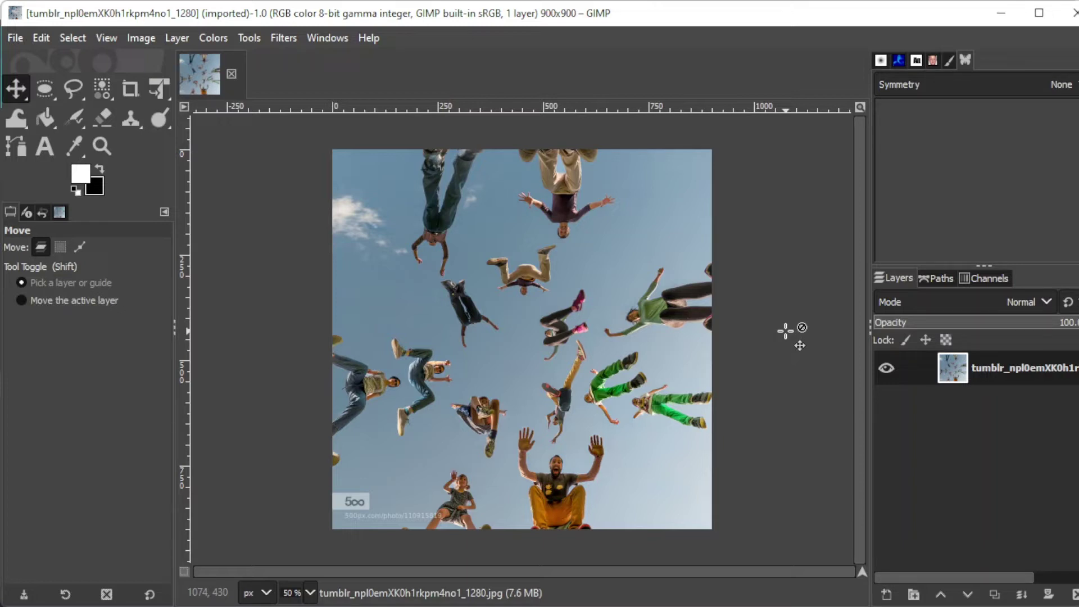
Step: Start a Paths outline with anchors around the green-shirted woman's fist
left_click(15, 146)
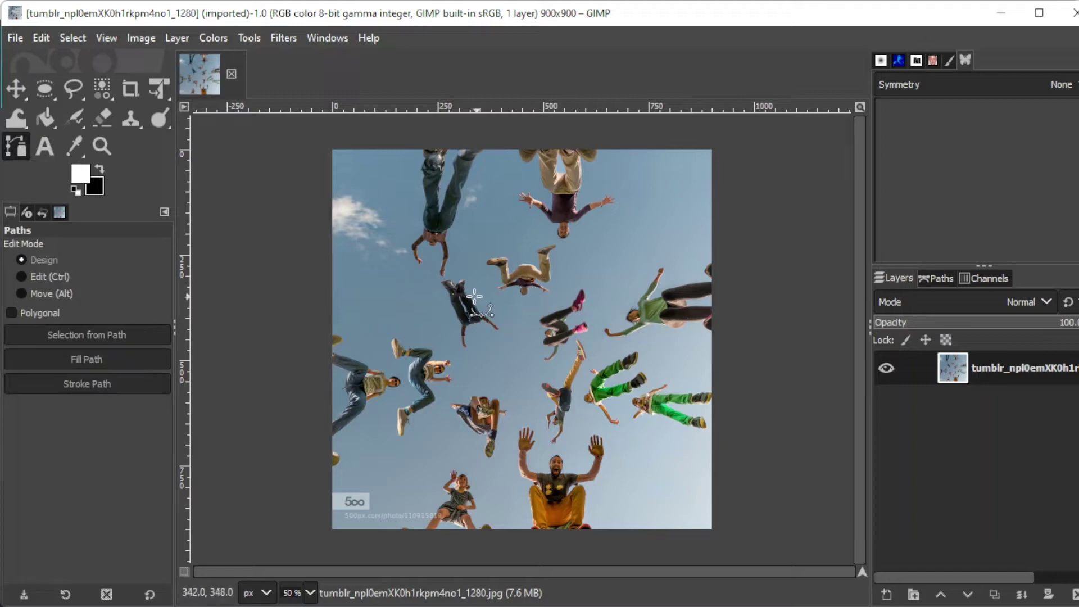
scroll(464, 296, "up", 5, "ctrl")
scroll(458, 300, "down", 1, "ctrl")
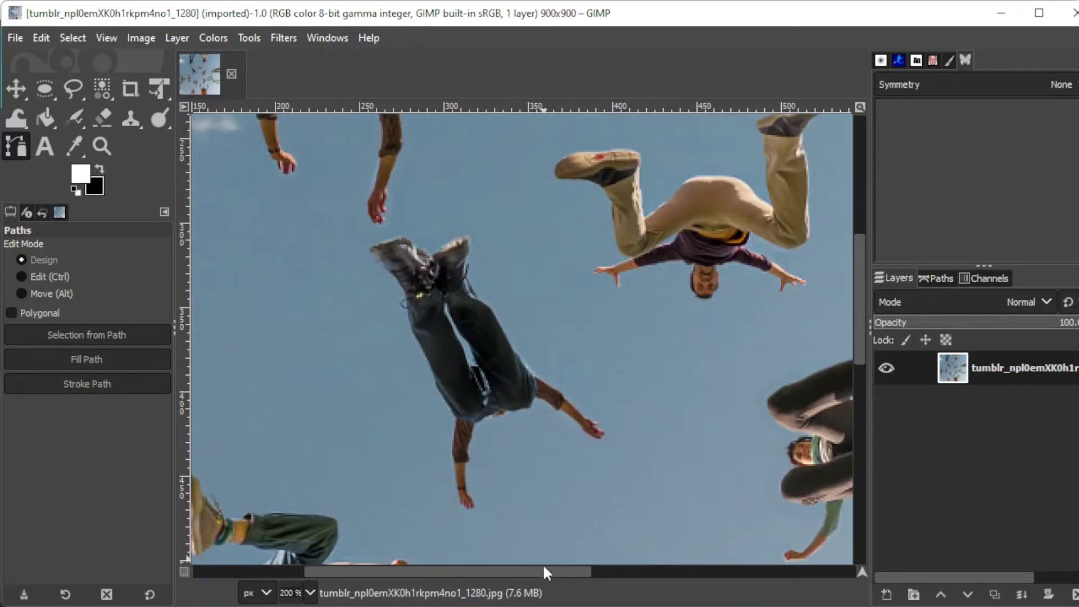
left_click_drag(577, 576, 764, 556)
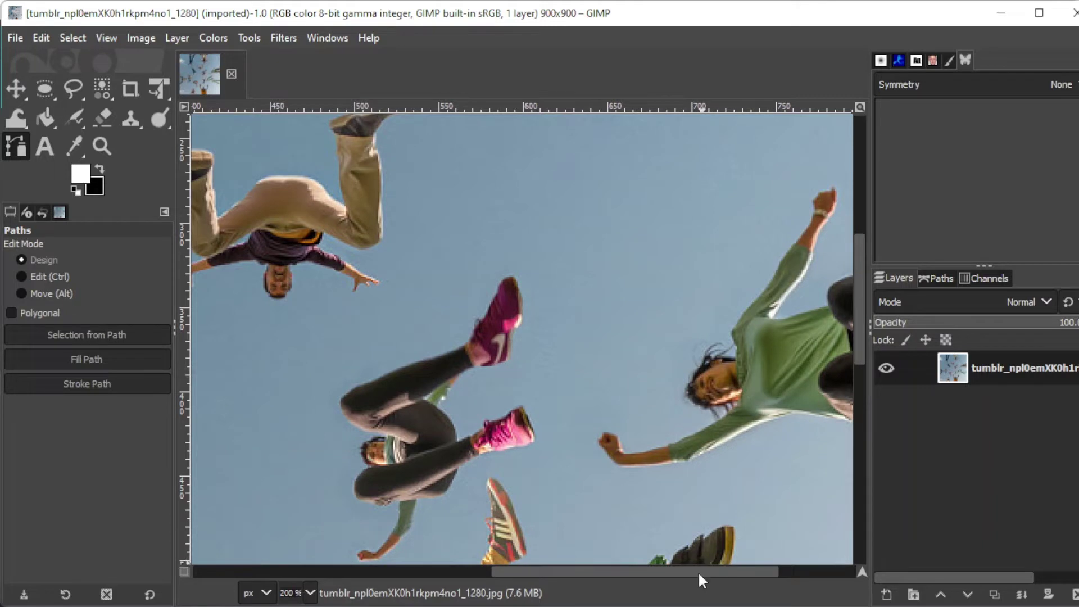
left_click_drag(699, 572, 784, 574)
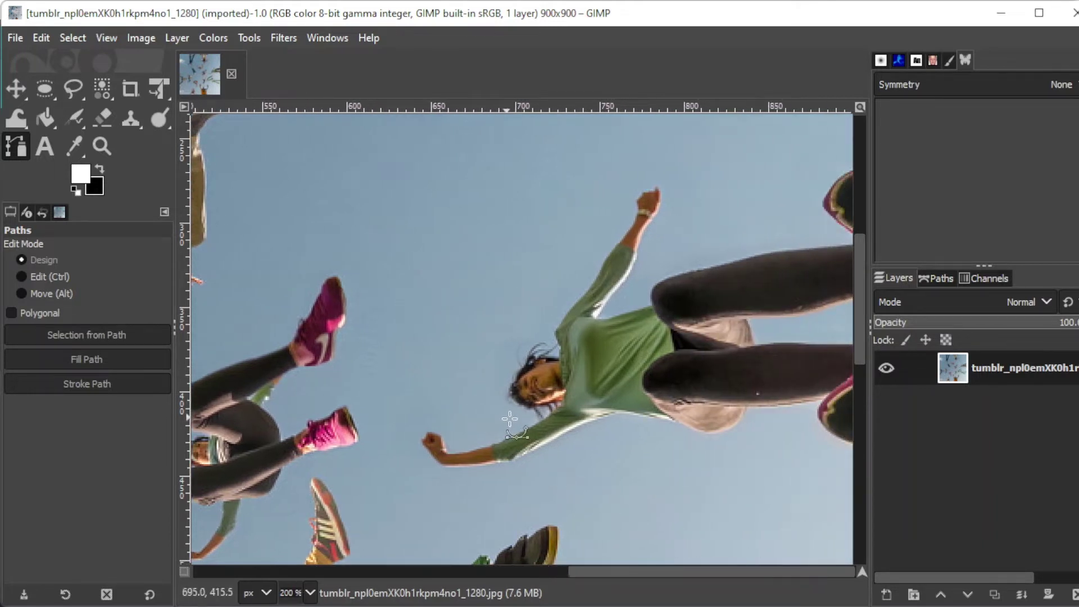
left_click(526, 423)
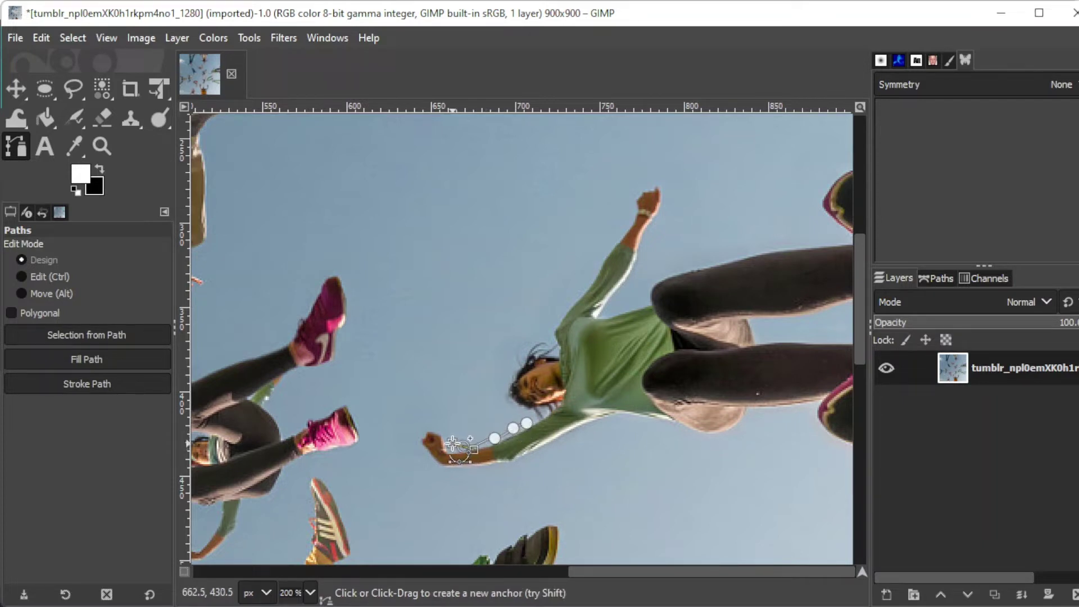
left_click(452, 442)
Step: Trace the outline around her fist, along her arm and down her torso
left_click(440, 430)
left_click(428, 464)
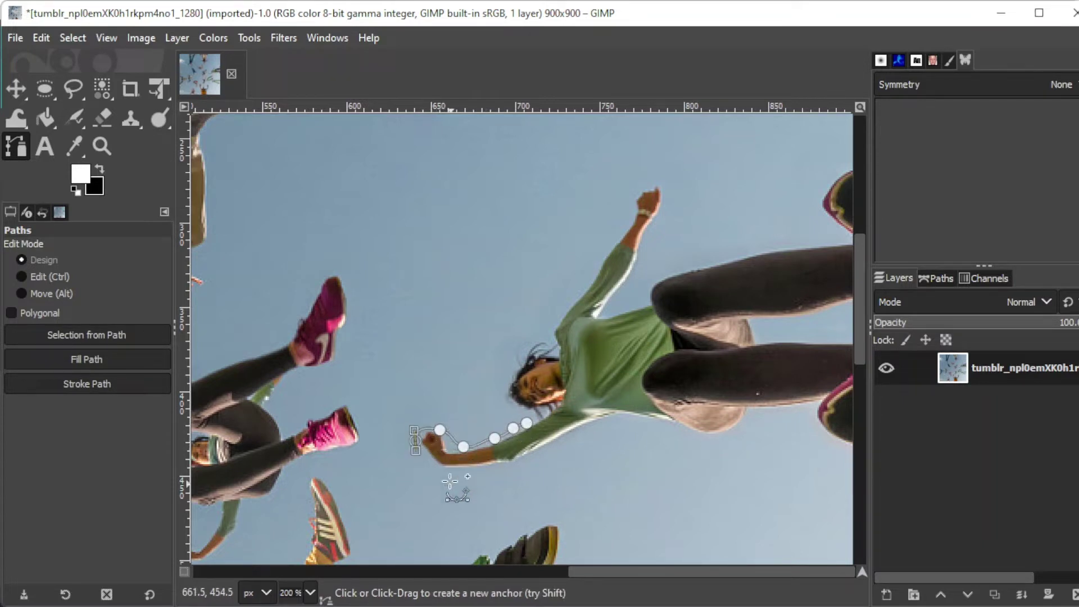
left_click(485, 469)
left_click(514, 467)
left_click(542, 455)
left_click(580, 434)
left_click(618, 422)
left_click(685, 432)
left_click(734, 440)
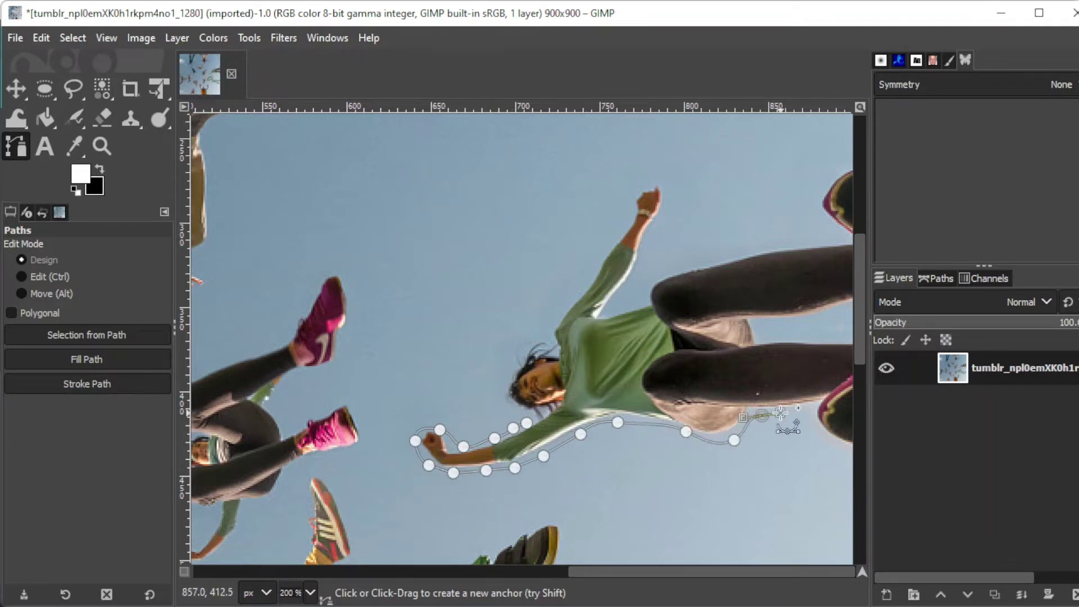
left_click(761, 415)
left_click(801, 414)
Step: Continue the outline around her foot, upper leg, armpit and raised fist
left_click(849, 169)
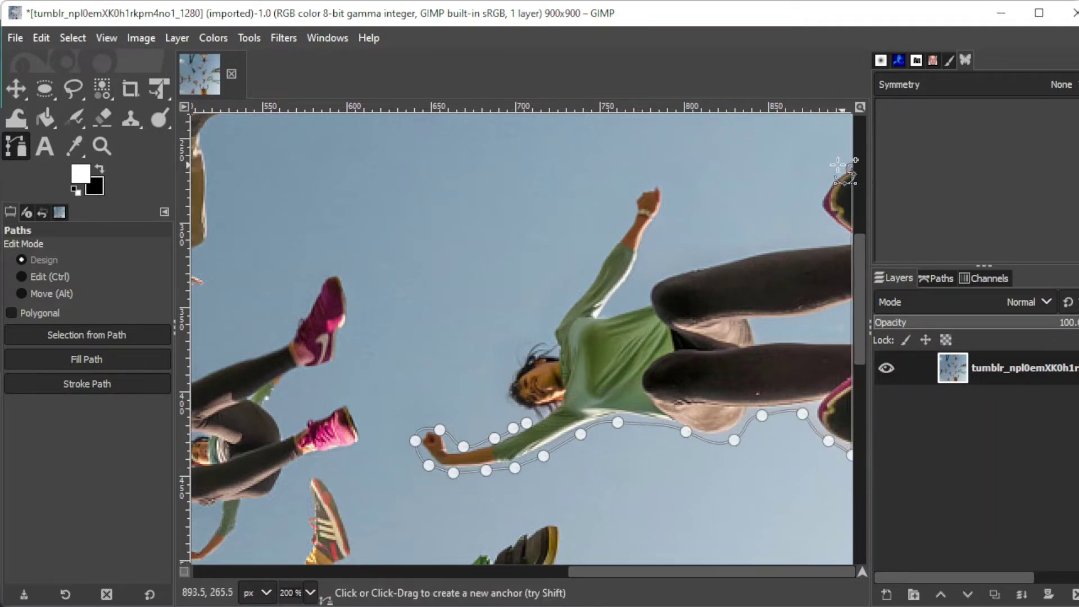
left_click(819, 203)
left_click(831, 228)
left_click(774, 248)
left_click(737, 254)
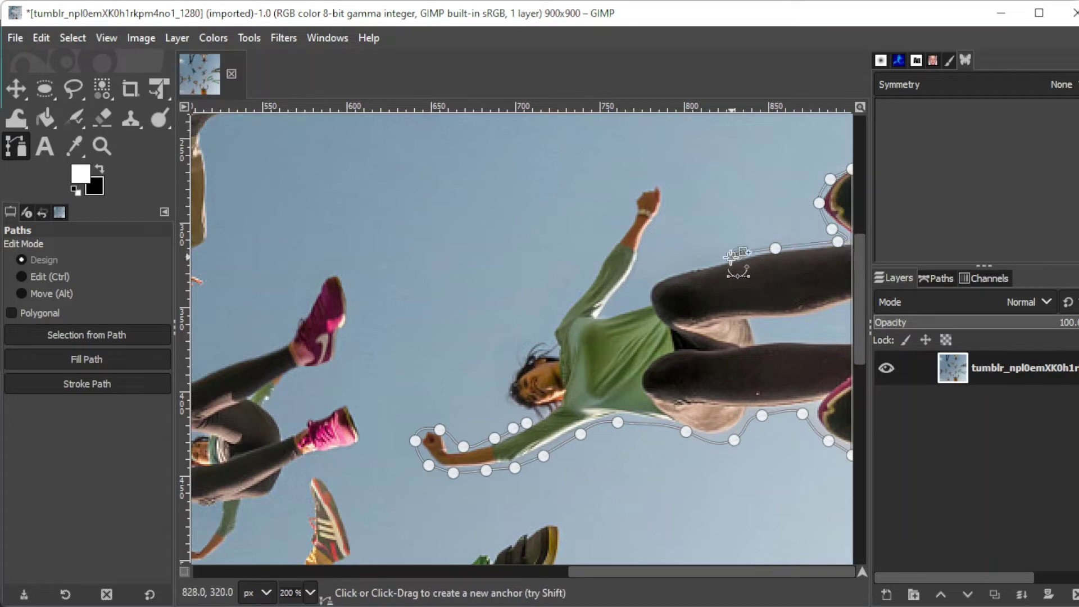
left_click(695, 264)
left_click(655, 280)
left_click(642, 299)
left_click(620, 307)
left_click(628, 292)
left_click(648, 249)
left_click(659, 221)
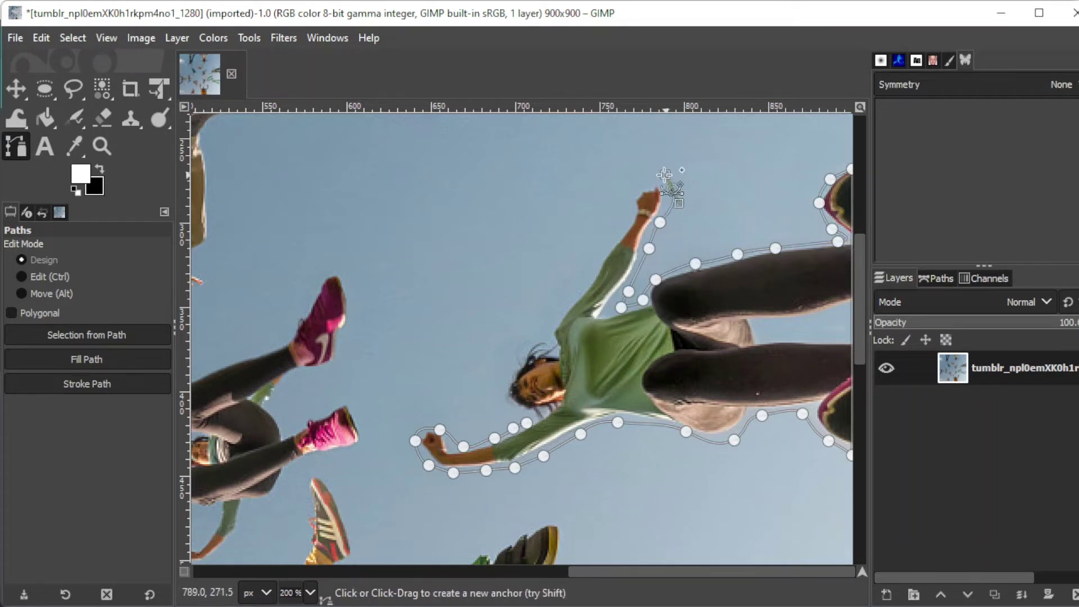
left_click(666, 184)
Step: Close the outline around her head and shoulder, then convert the path to a selection
left_click(586, 272)
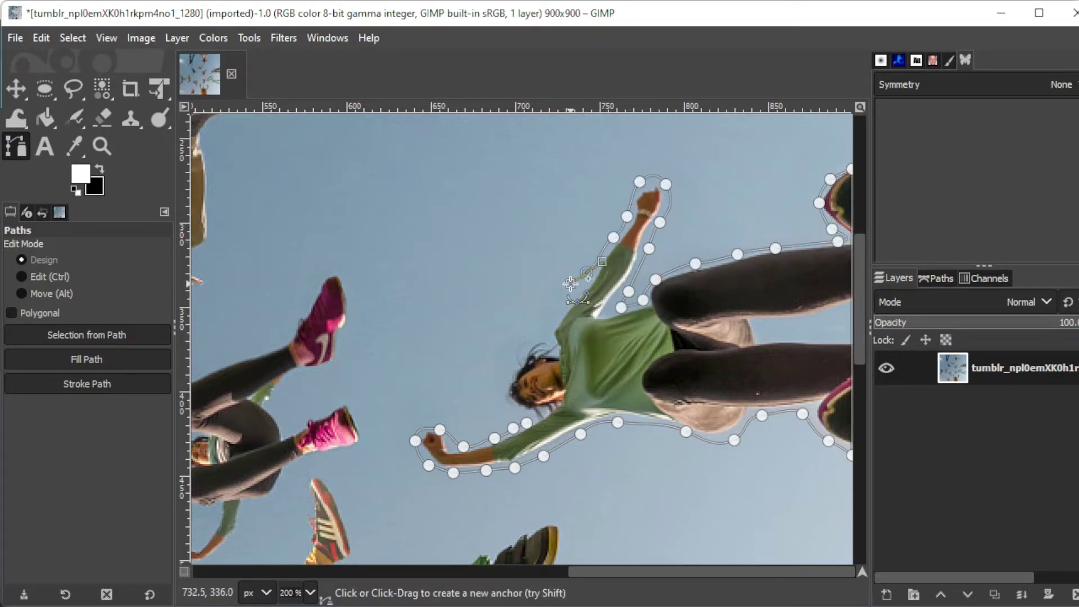
left_click(559, 313)
left_click(532, 342)
left_click(502, 367)
left_click(500, 397)
left_click(516, 412)
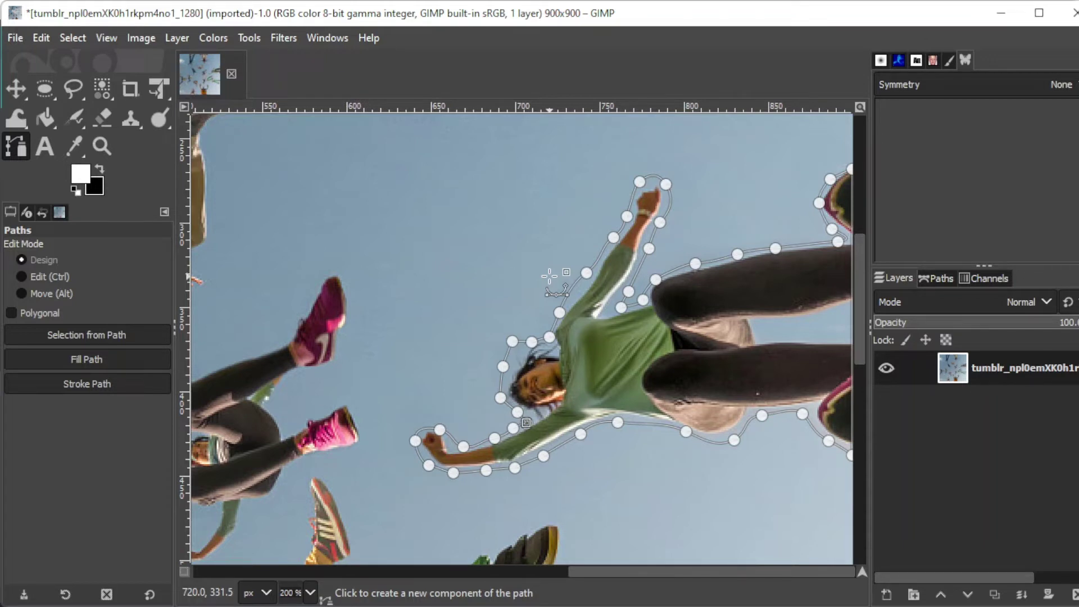
left_click(96, 331)
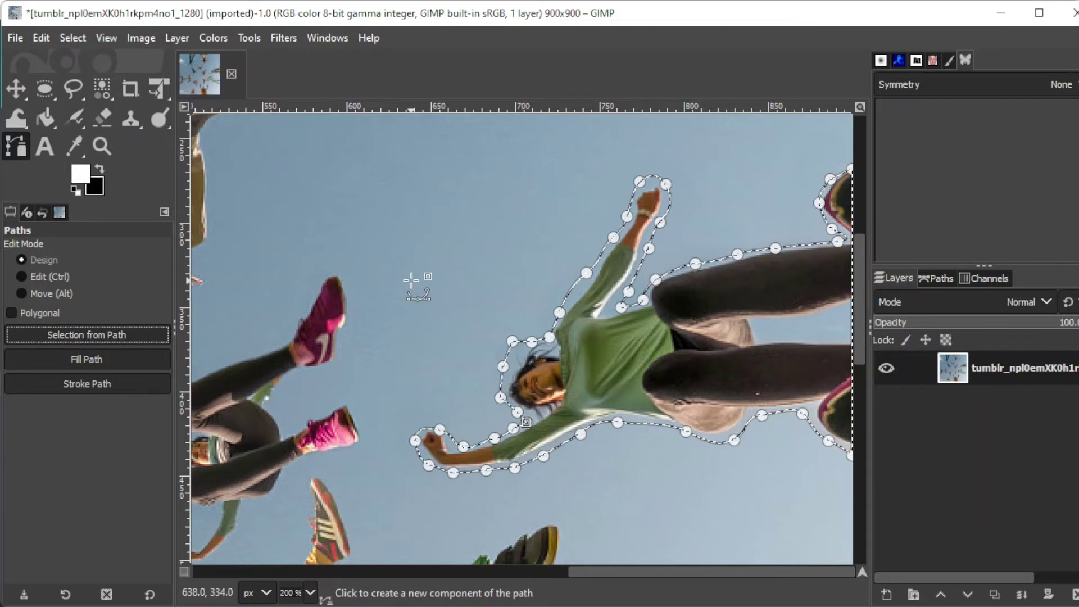
key("c")
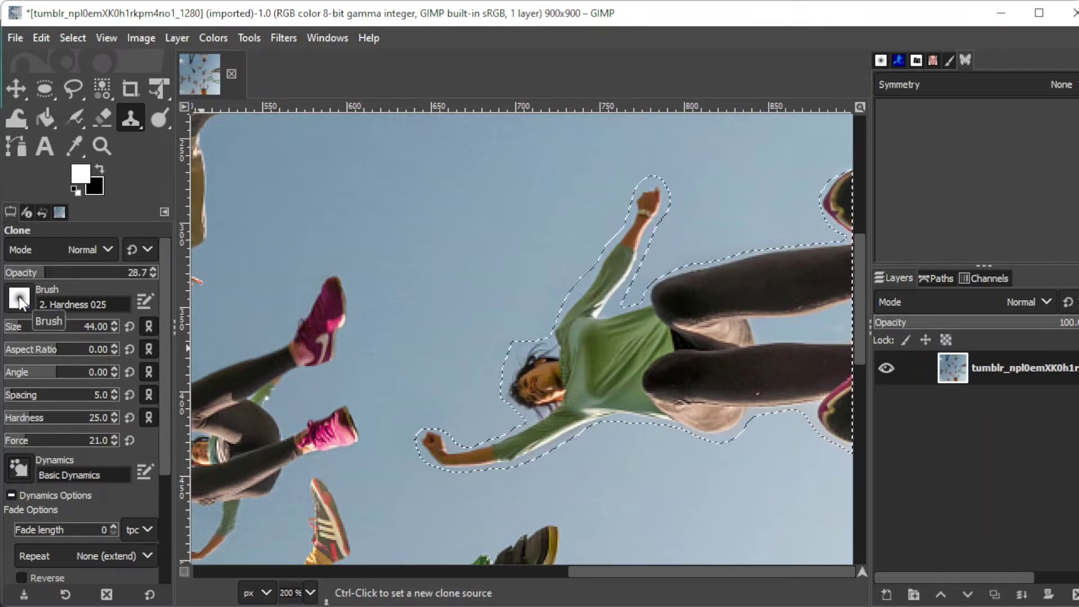
Step: Clone nearby sky at full opacity over the woman's head and dark hair
key("ctrl")
left_click(479, 409, "ctrl")
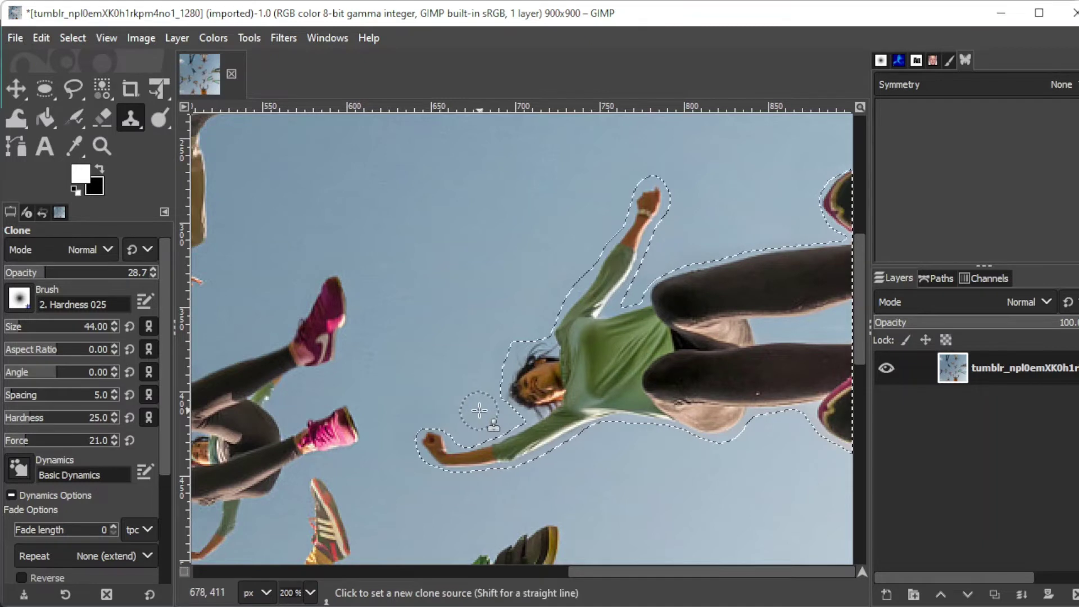
left_click_drag(522, 389, 528, 381)
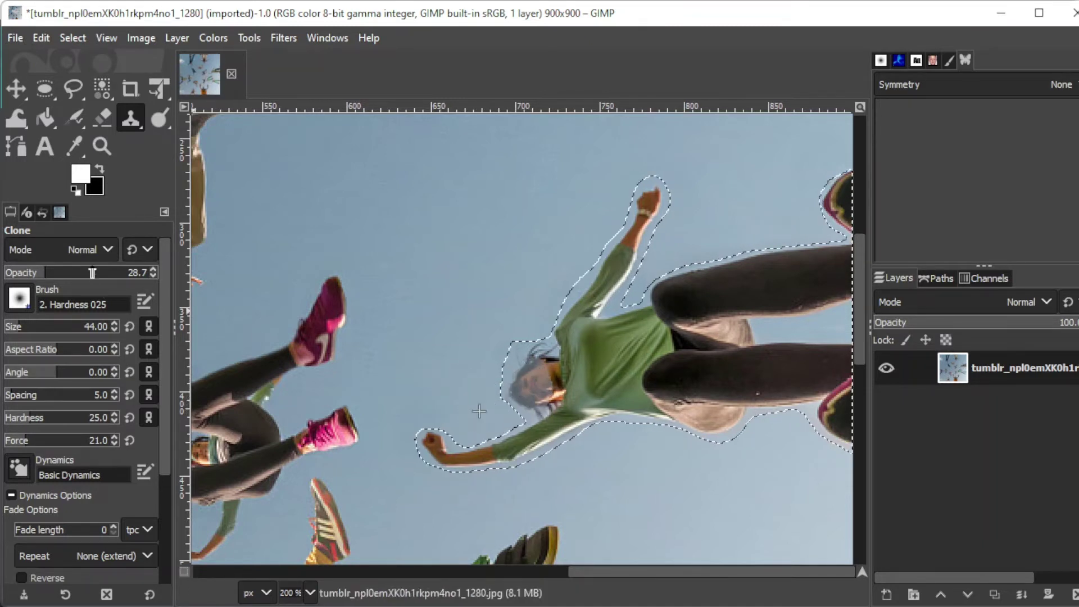
left_click_drag(46, 272, 156, 272)
left_click_drag(520, 384, 525, 393)
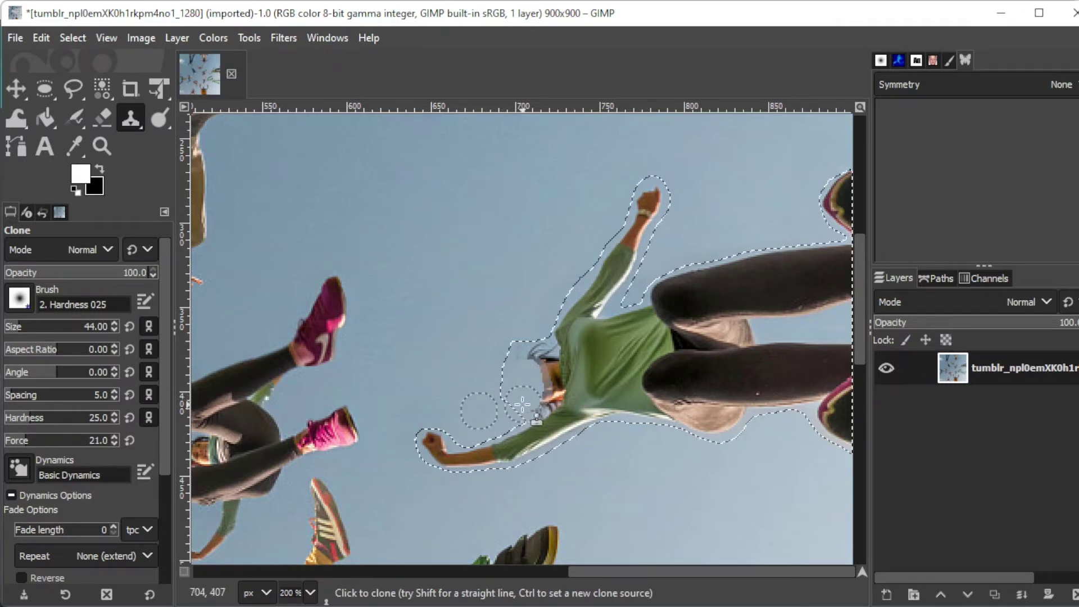
left_click_drag(504, 407, 519, 392)
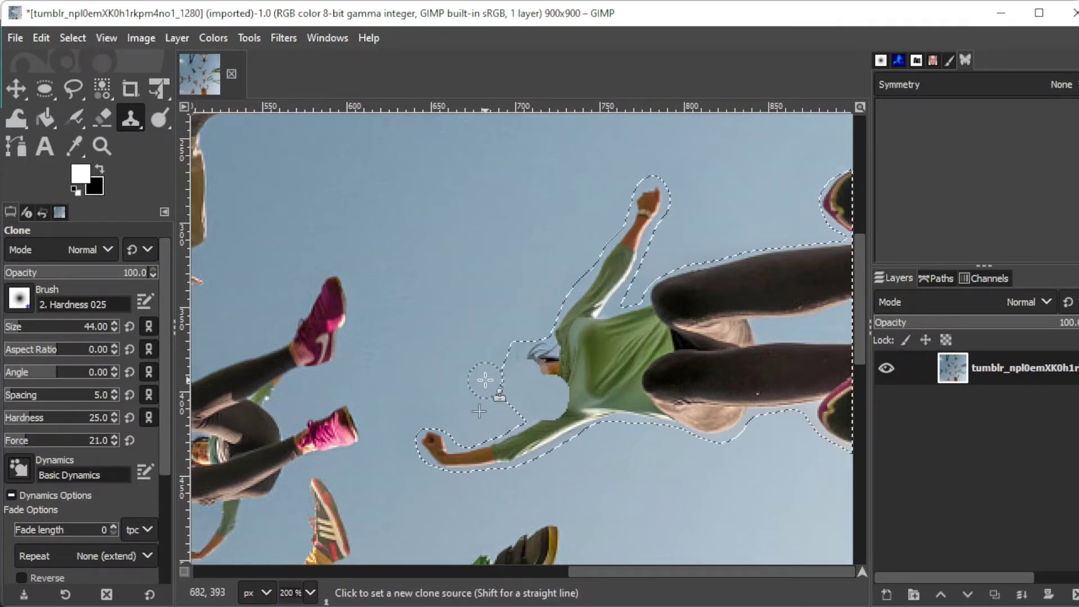
left_click_drag(516, 371, 557, 333)
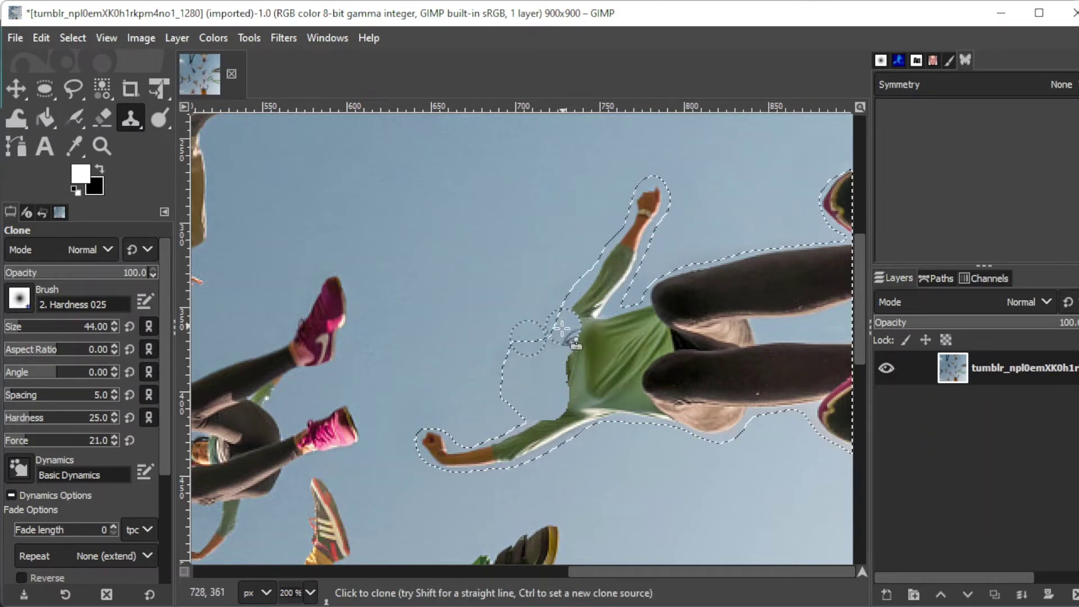
Step: Resample sky and paint over her neck area and raised arm
left_click(533, 315, "ctrl")
left_click_drag(569, 335, 560, 286)
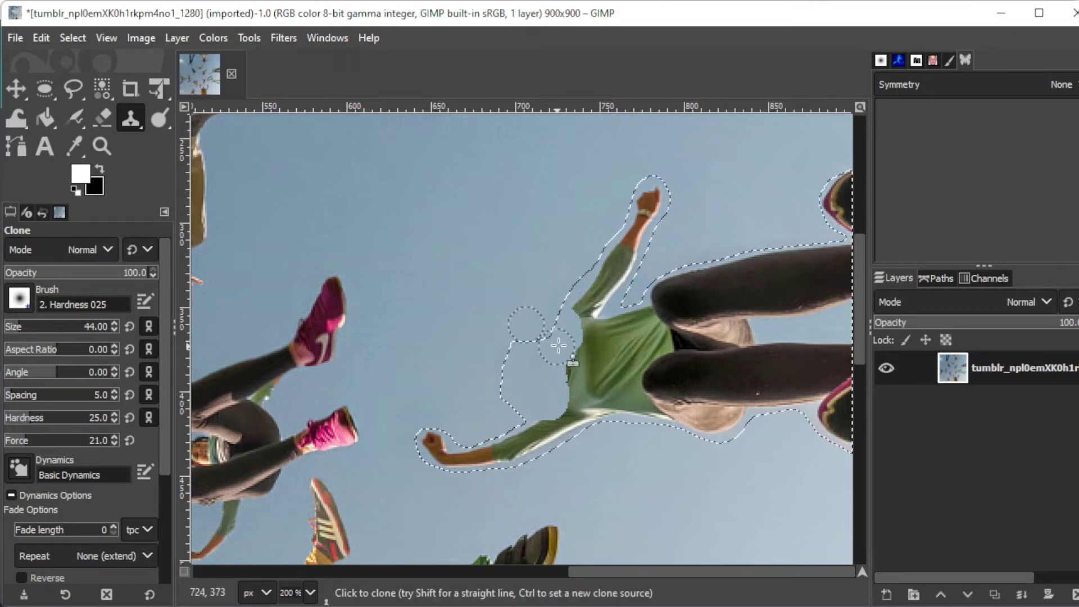
left_click(555, 281, "ctrl")
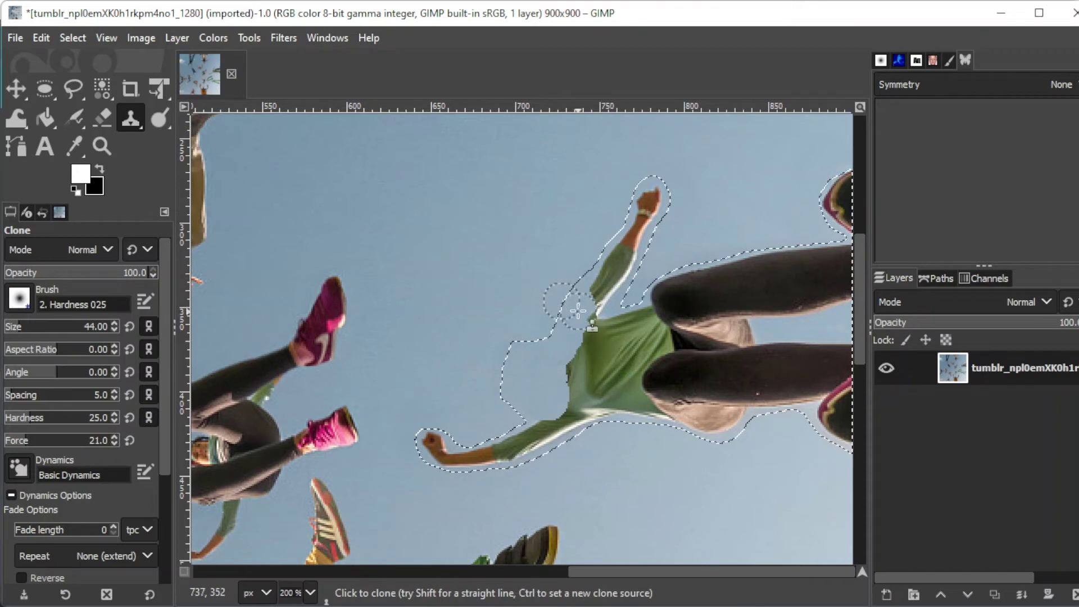
mouse_move(592, 275)
left_mouse_down()
mouse_move(564, 348)
mouse_move(570, 337)
mouse_move(596, 378)
mouse_move(585, 360)
mouse_move(586, 388)
mouse_move(509, 434)
mouse_move(436, 437)
mouse_move(432, 449)
mouse_move(506, 443)
mouse_move(604, 399)
mouse_move(636, 245)
mouse_move(640, 383)
mouse_move(645, 327)
mouse_move(674, 287)
mouse_move(665, 355)
mouse_move(700, 388)
mouse_move(651, 394)
mouse_move(710, 380)
mouse_move(742, 407)
mouse_move(753, 280)
mouse_move(755, 379)
mouse_move(793, 403)
mouse_move(792, 440)
mouse_move(822, 380)
mouse_move(830, 194)
mouse_move(818, 373)
mouse_move(835, 374)
mouse_move(806, 289)
left_mouse_up()
left_click(809, 411, "ctrl")
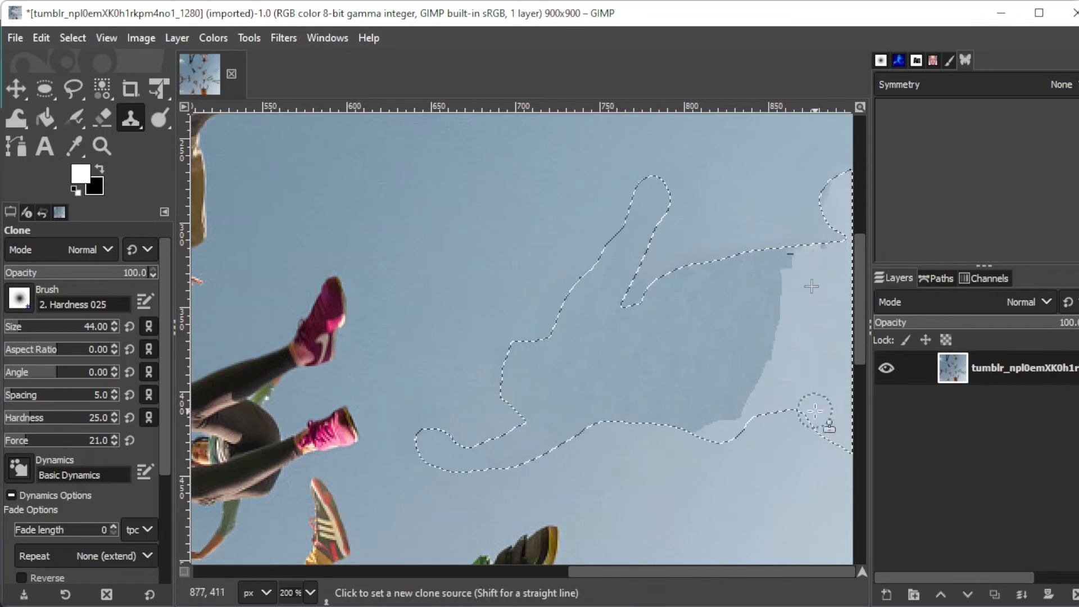
Step: Cover the leg fragments, deselect, and lower clone opacity to lighten the dark patch
left_click_drag(795, 410, 787, 309)
key("ctrl+shift+a")
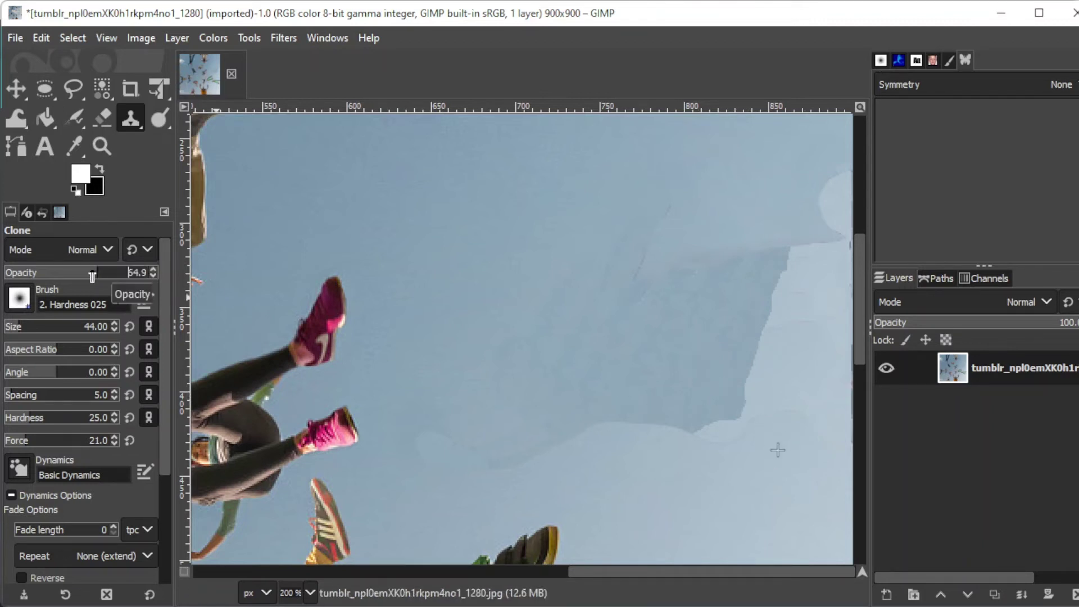
left_click_drag(75, 276, 57, 276)
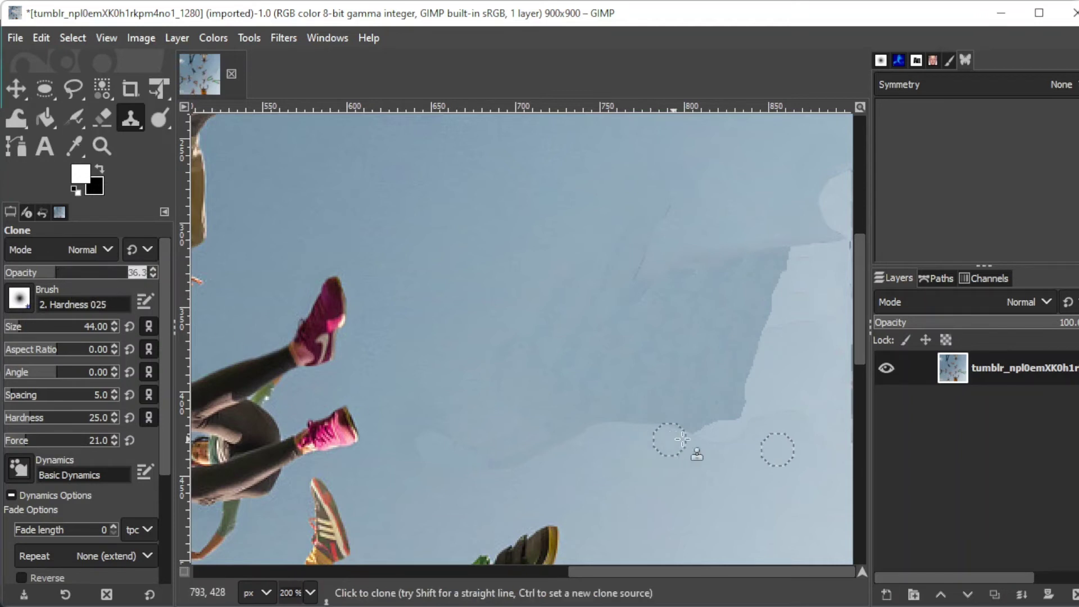
left_click_drag(759, 278, 804, 383)
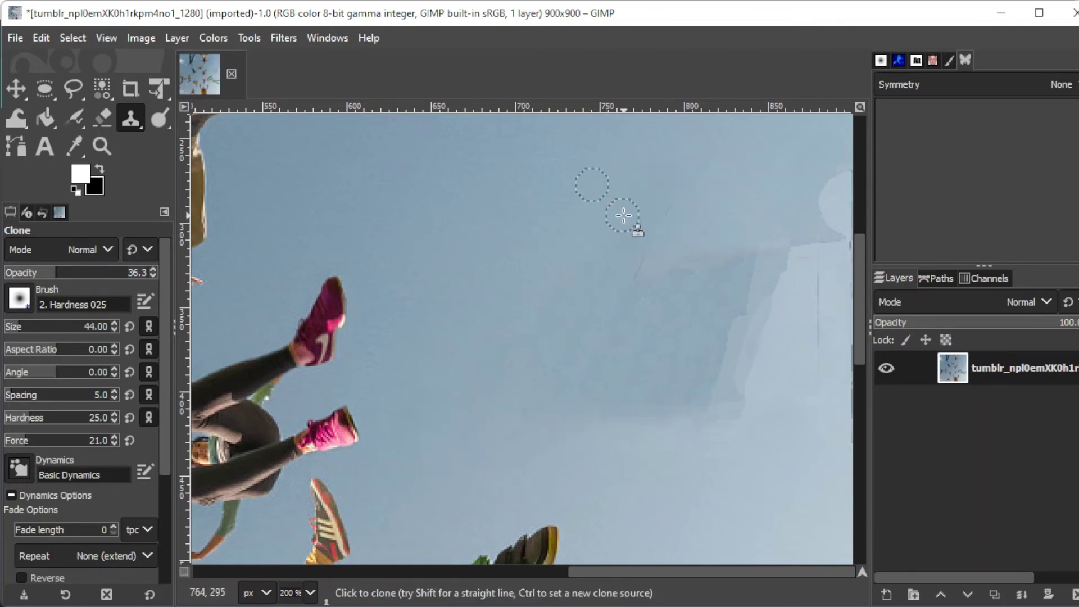
Step: Resample sky and blend the light and dark patches along the right edge
left_click(492, 414, "ctrl")
left_click(494, 173, "ctrl")
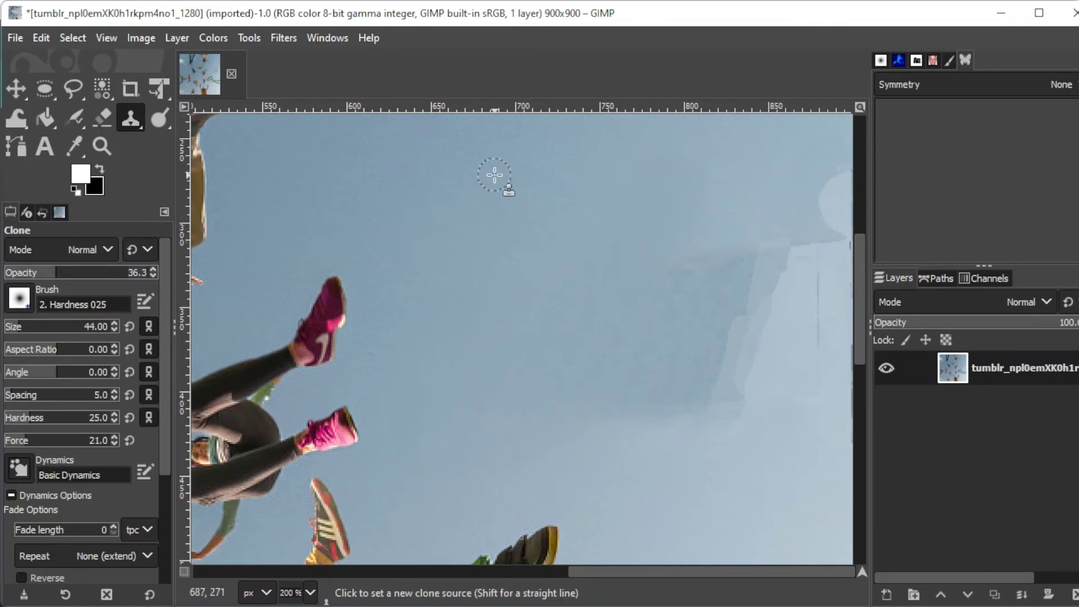
left_click_drag(742, 229, 822, 174)
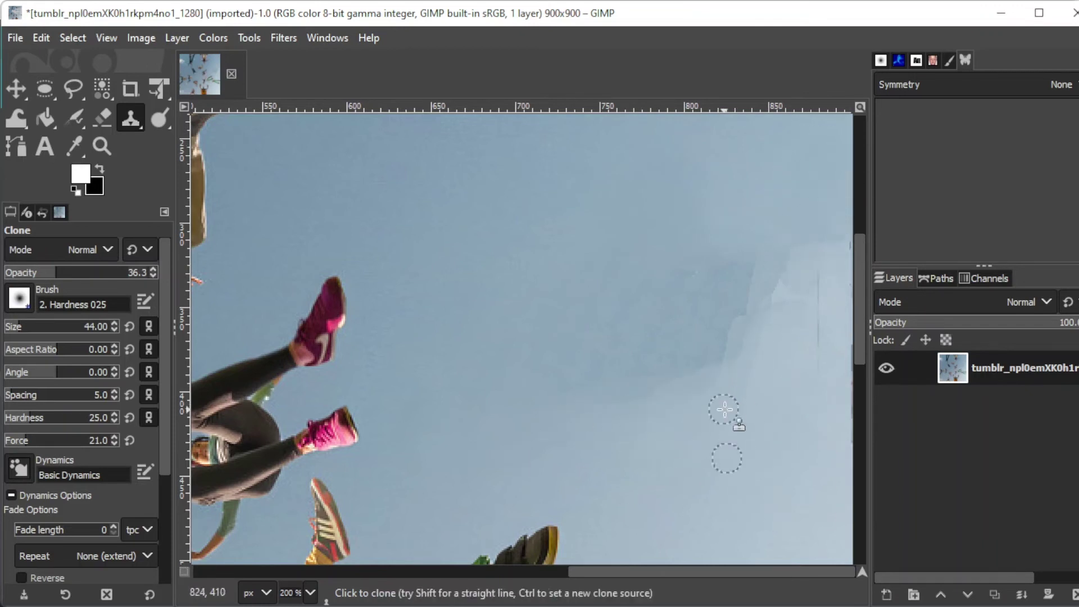
left_click_drag(724, 410, 836, 402)
left_click_drag(811, 344, 790, 313)
Step: Resample sky and smooth remaining unevenness toward the upper right and mid-sky
left_click(744, 384, "ctrl")
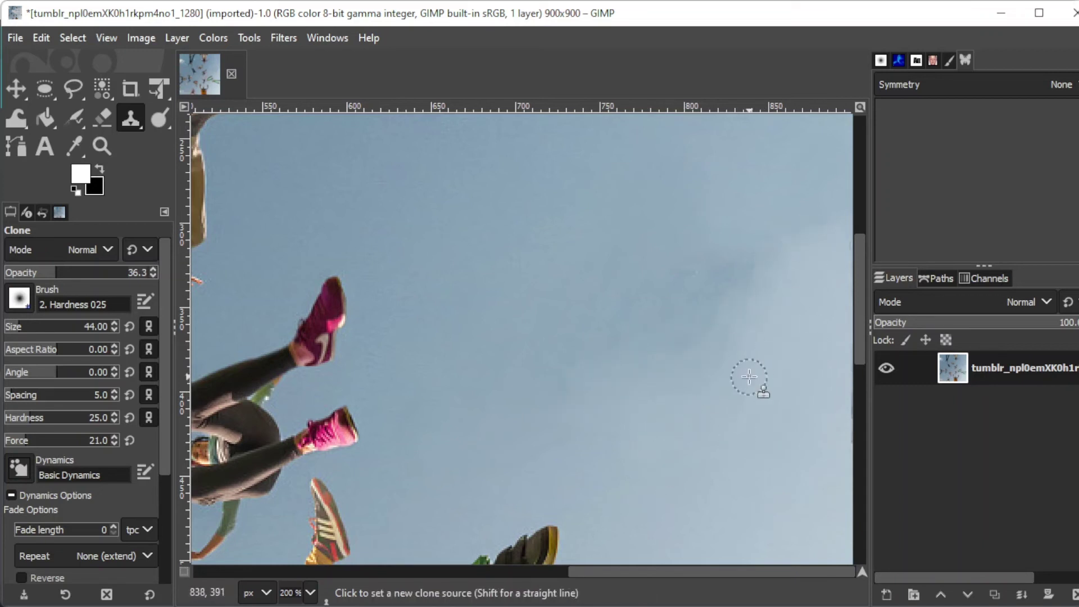
left_click(563, 448, "ctrl")
left_click_drag(583, 431, 841, 228)
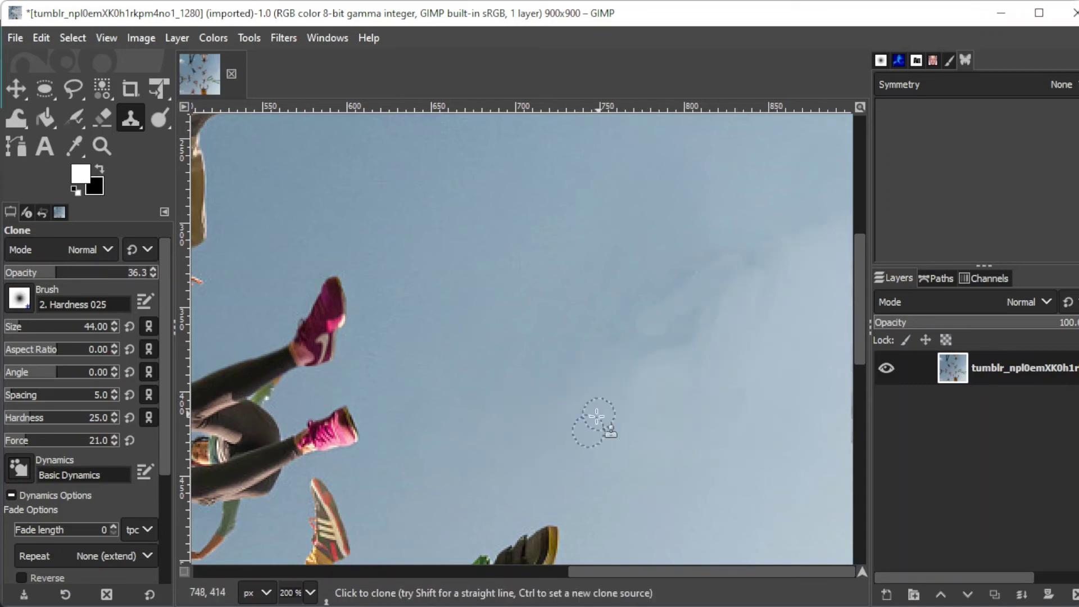
left_click_drag(633, 302, 614, 358)
left_click(605, 393, "ctrl")
left_click(634, 376, "ctrl")
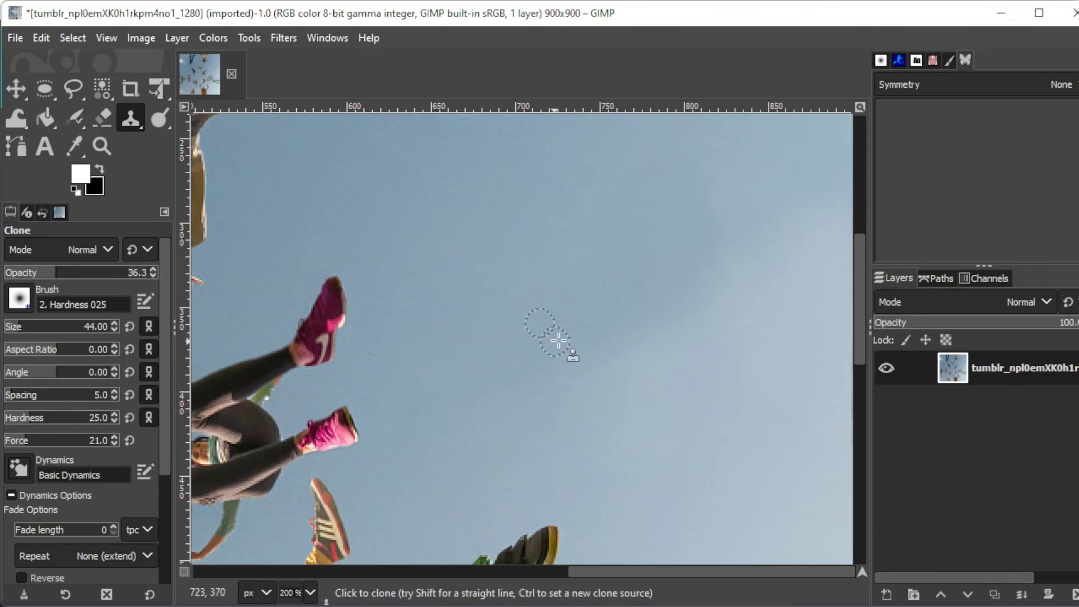
left_click(662, 343, "ctrl")
scroll(590, 278, "down", 5)
scroll(759, 211, "up", 5)
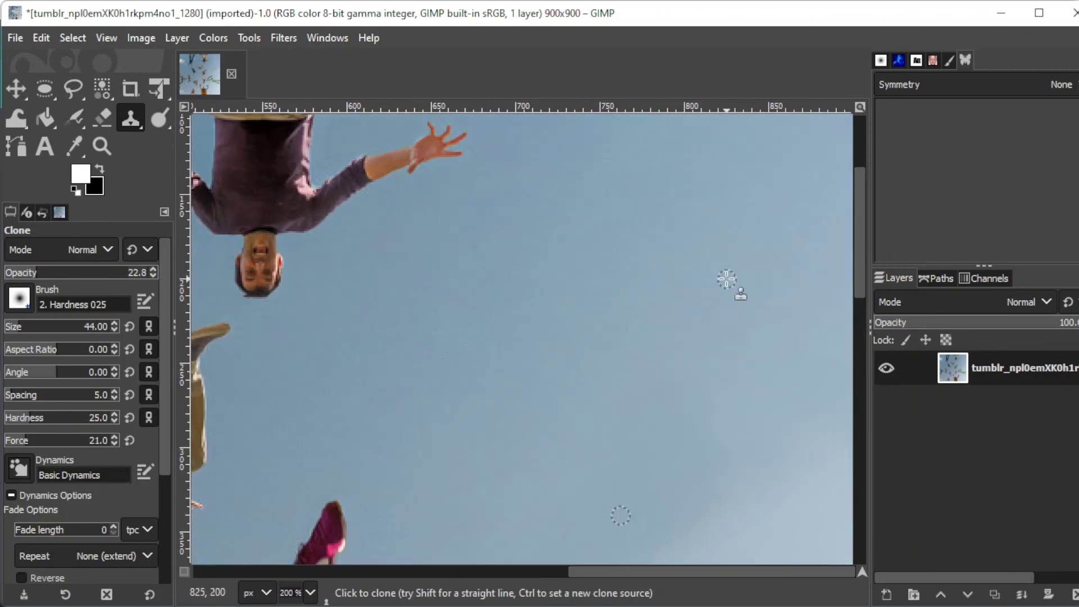
scroll(674, 286, "down", 3)
scroll(623, 311, "down", 2)
scroll(675, 362, "down", 3)
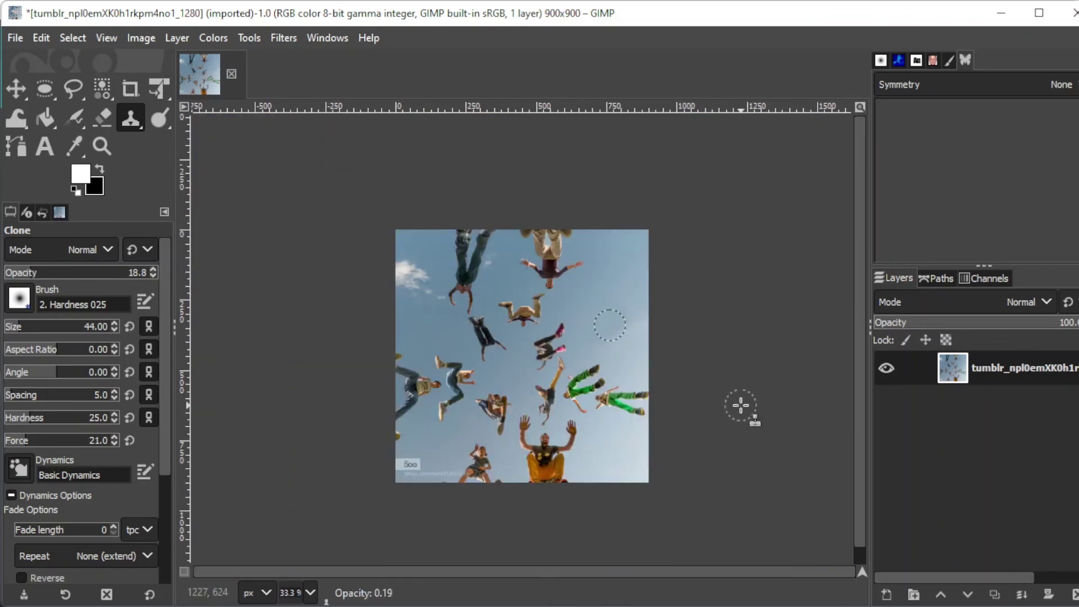
Step: Switch from cloning to the Move tool to review the whole photo
left_click(15, 88)
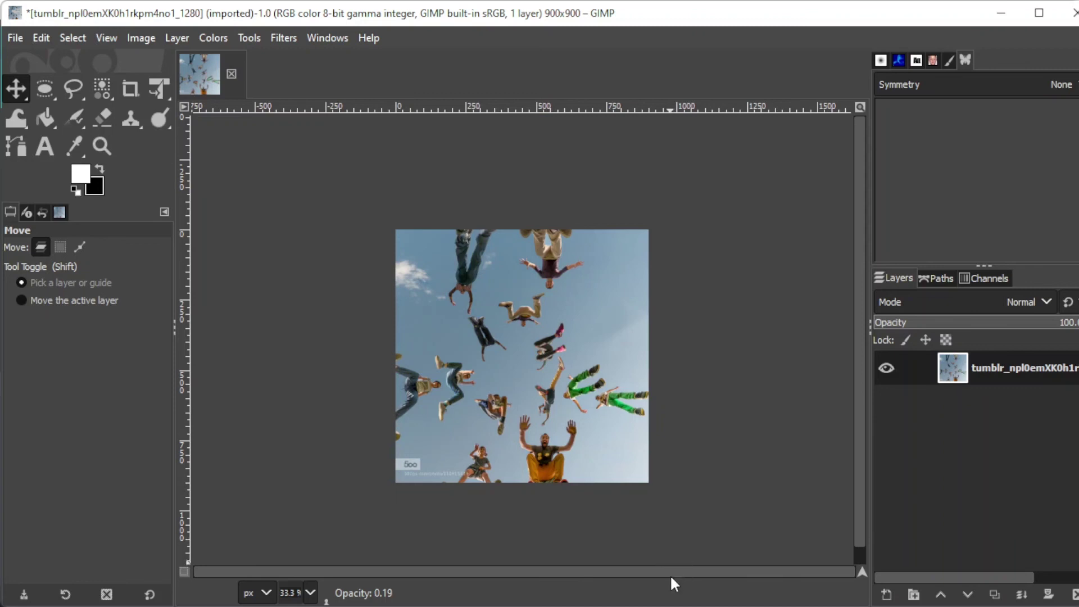
scroll(570, 465, "up", 1)
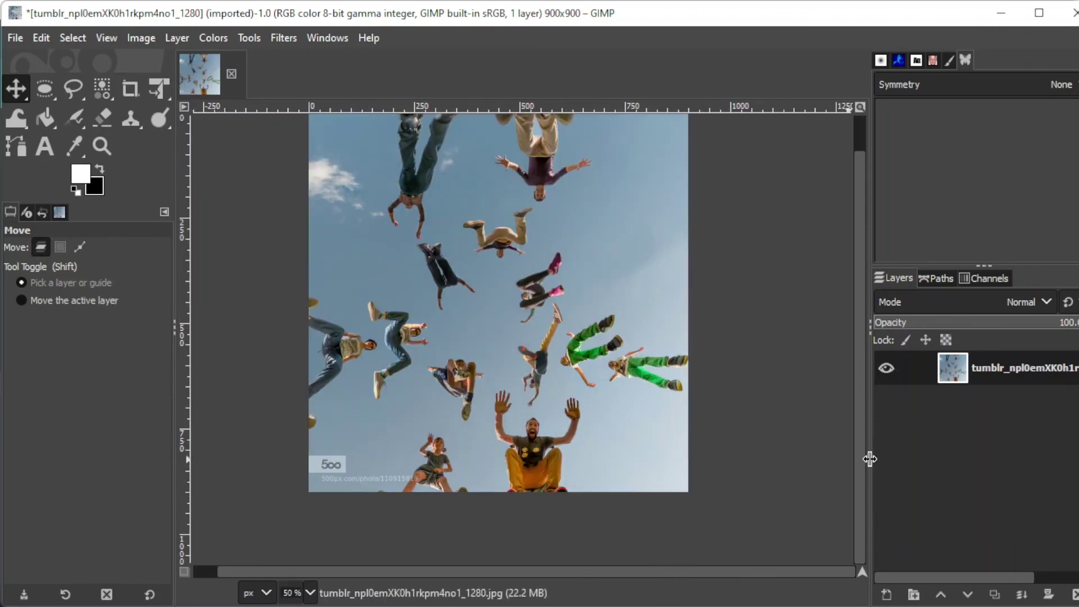
scroll(856, 442, "up", 2)
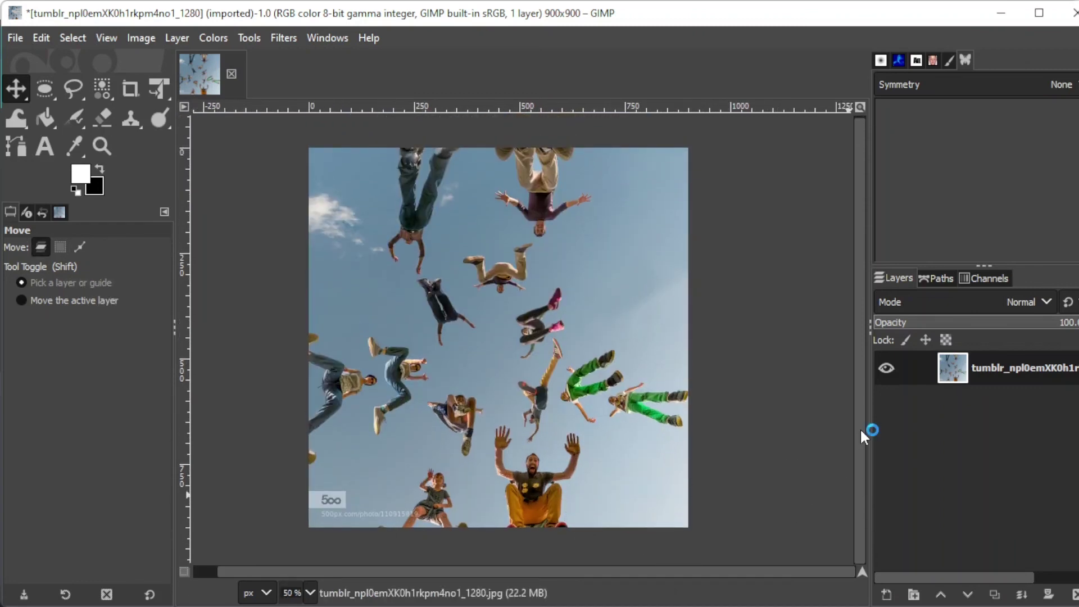